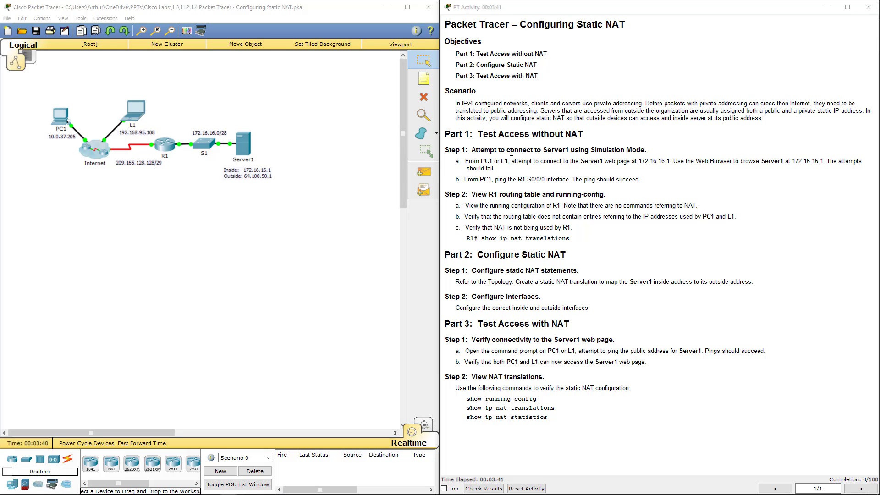
Step: Highlight Server1's address 172.16.16.1 in step 1a of the activity instructions
left_click_drag(639, 161, 671, 164)
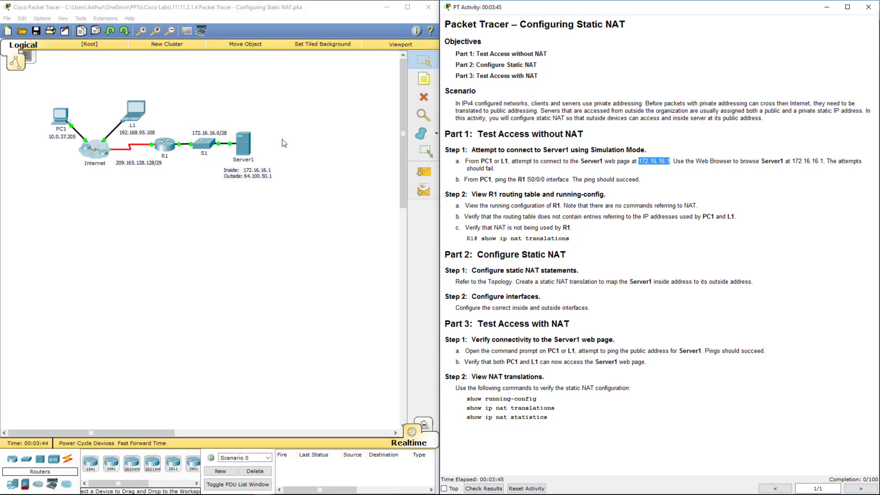
left_click(62, 117)
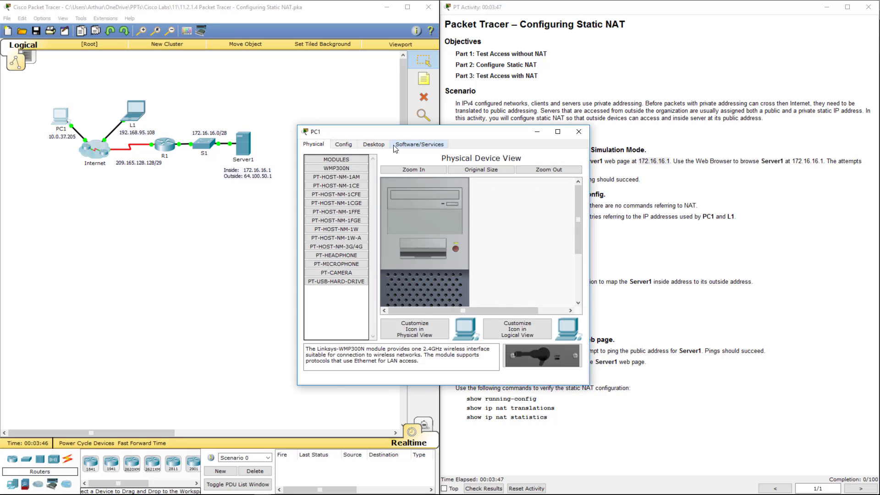
left_click(374, 145)
left_click(551, 175)
left_click_drag(491, 138, 311, 190)
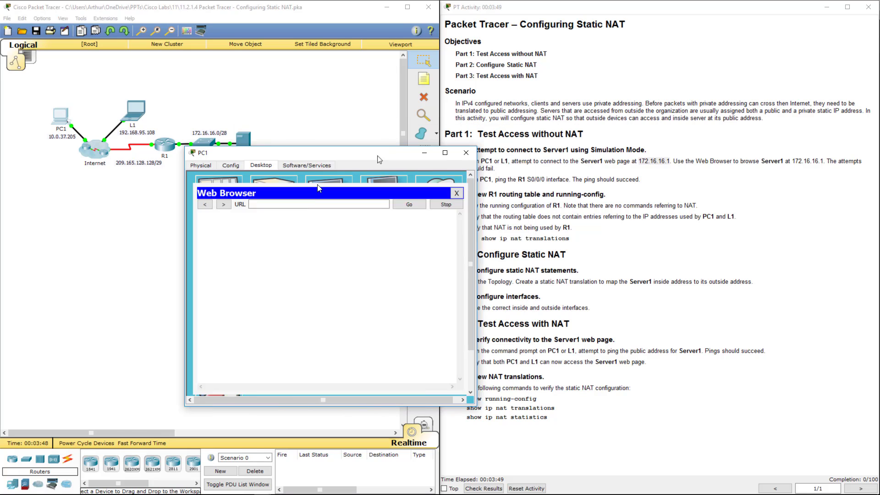
left_click(234, 234)
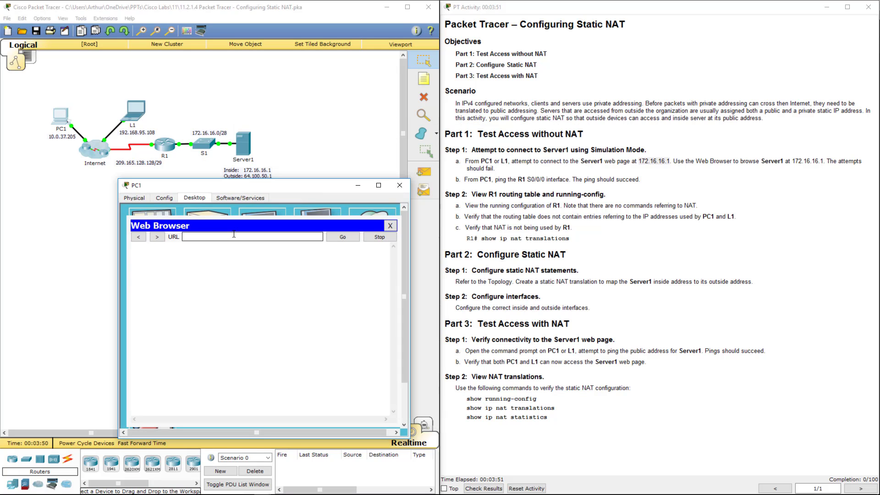
type("http://172.16.16.1")
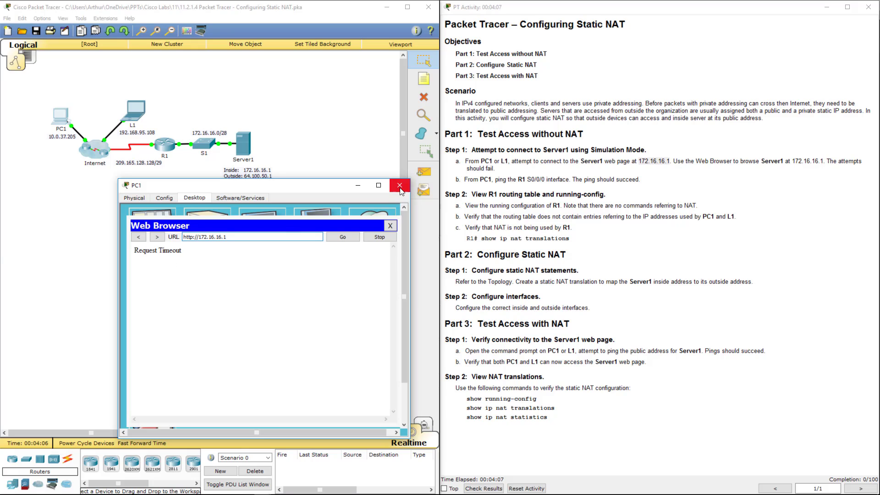
Step: Bring up PC1's command prompt and look up R1's interface addresses
left_click(390, 226)
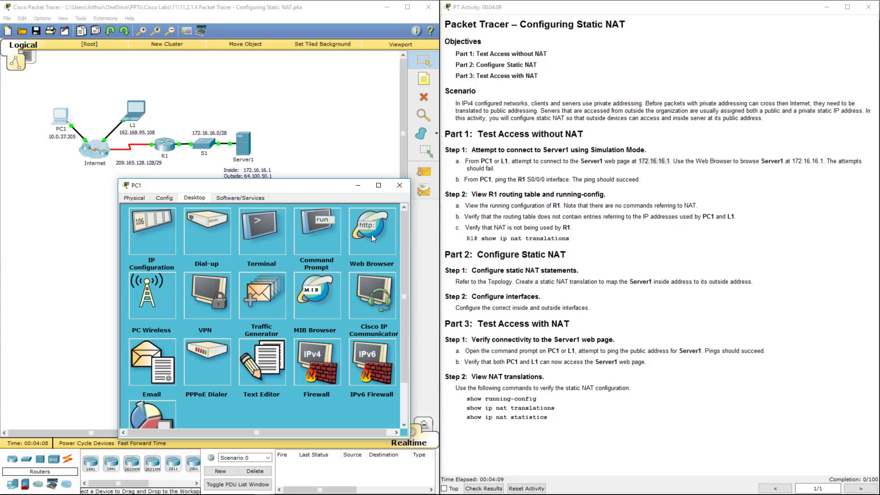
left_click(313, 242)
left_click(567, 215)
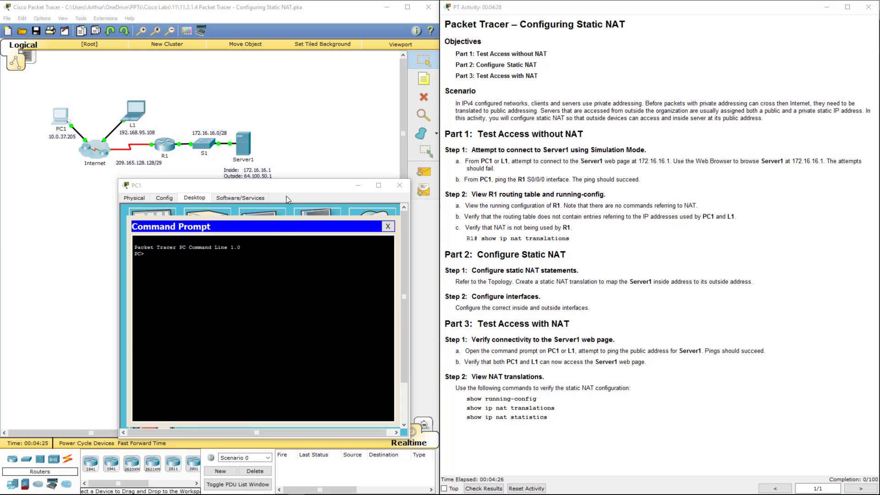
left_click_drag(284, 185, 641, 178)
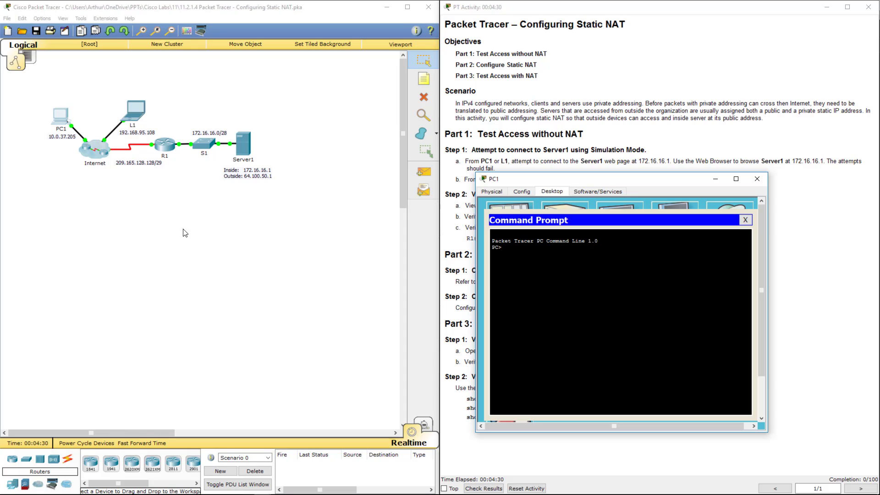
left_click(164, 146)
mouse_move(163, 146)
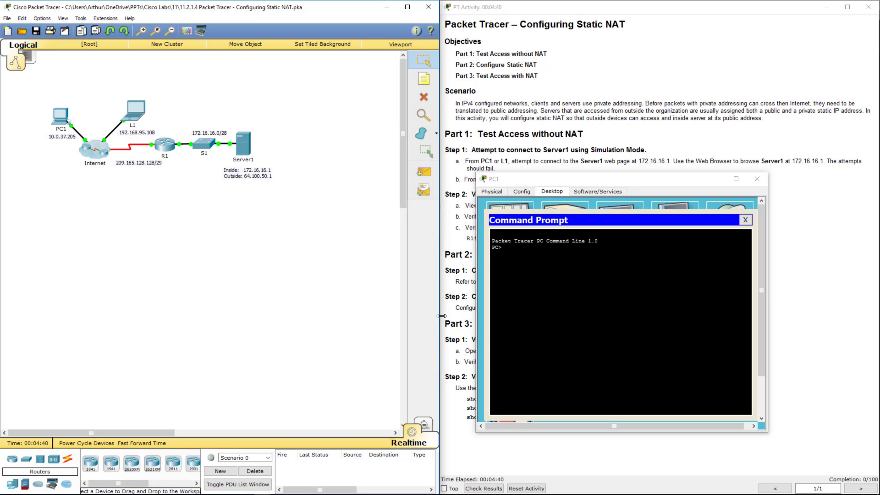
Step: Ping 209.165.128.130 from PC1 and mark step b in the instructions
left_click(576, 228)
left_click_drag(606, 183, 209, 193)
type("ping ")
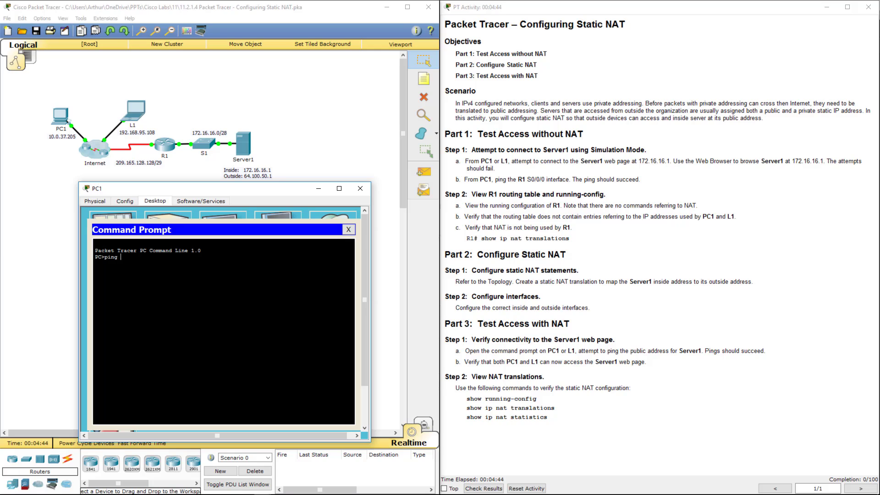
type("209.165.128.130")
key("Return")
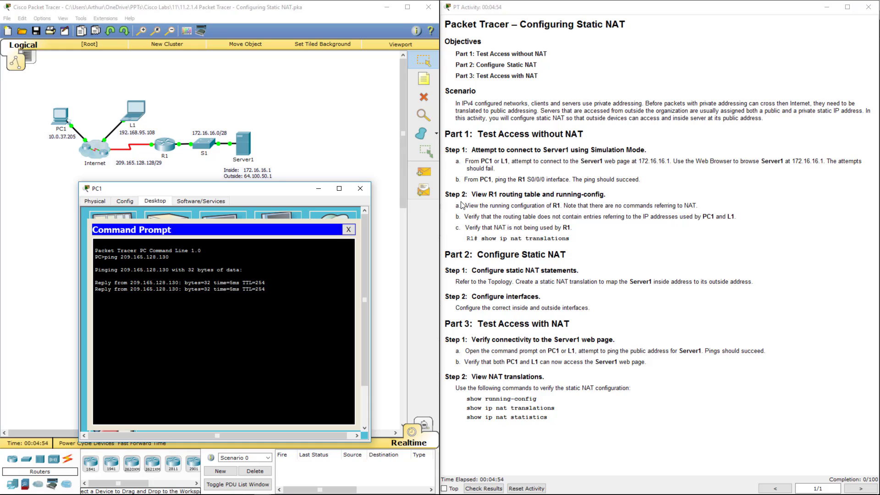
left_click(492, 180)
left_click_drag(465, 179, 641, 180)
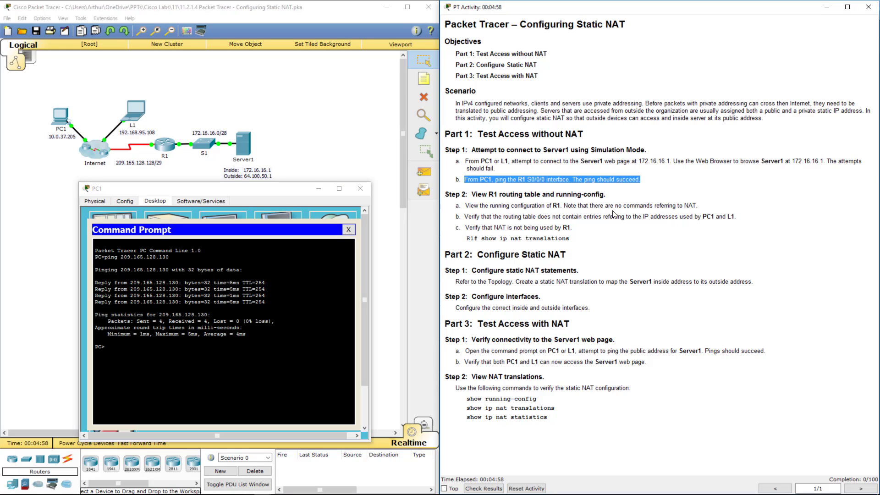
Step: Bring up R1's CLI and enter privileged EXEC mode with en
left_click(360, 189)
left_click(165, 148)
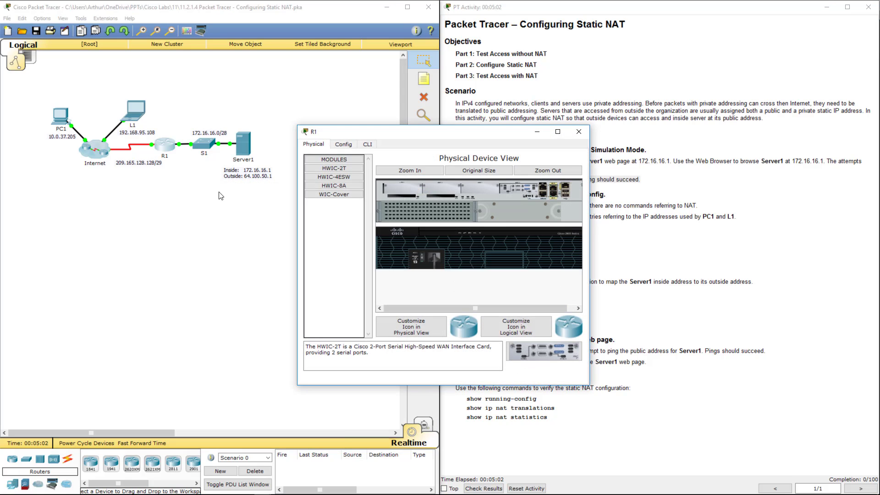
left_click_drag(477, 136, 290, 183)
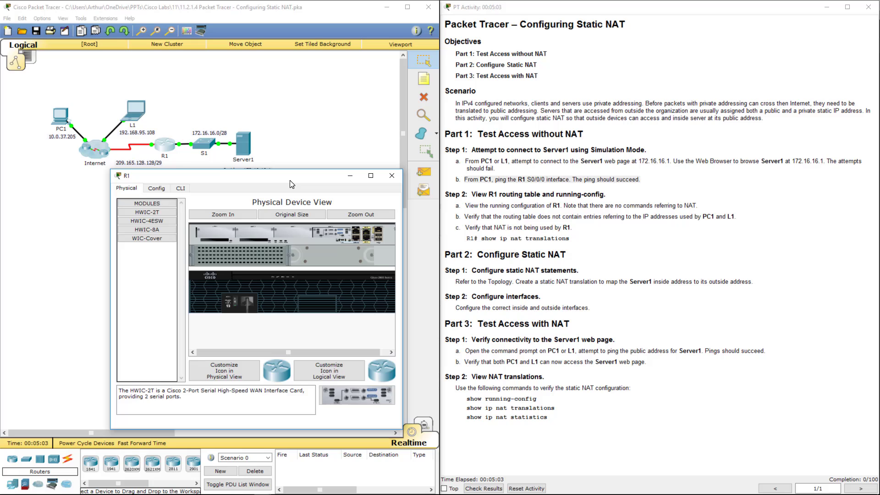
left_click(180, 188)
key("Return")
key("Return")
type("en")
key("Return")
Step: Page through R1's running configuration with show run, checking step 2a
type("show run")
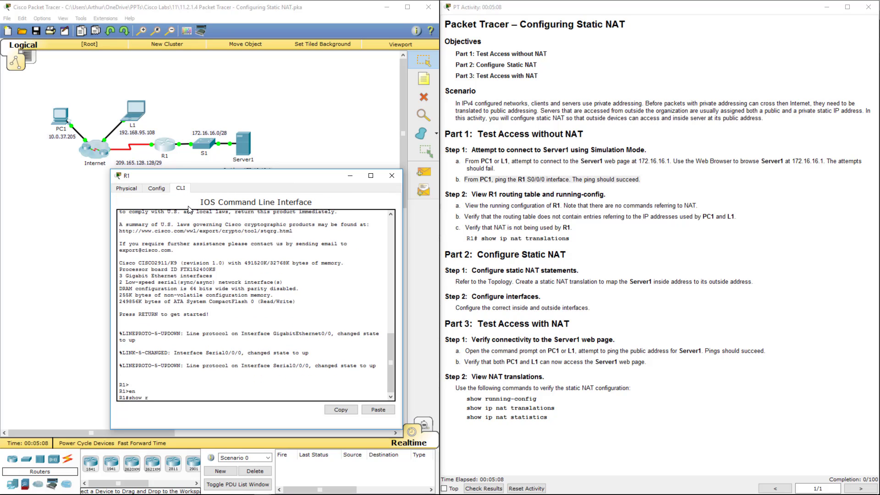
key("Return")
key("space")
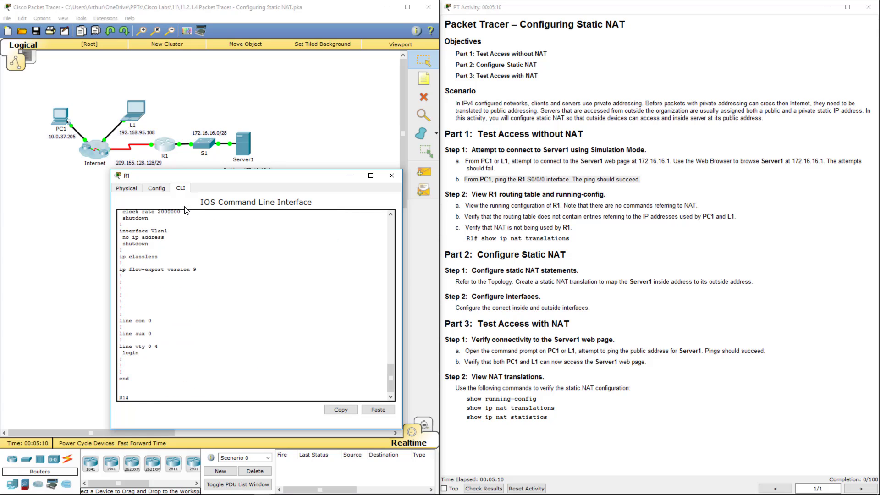
key("space")
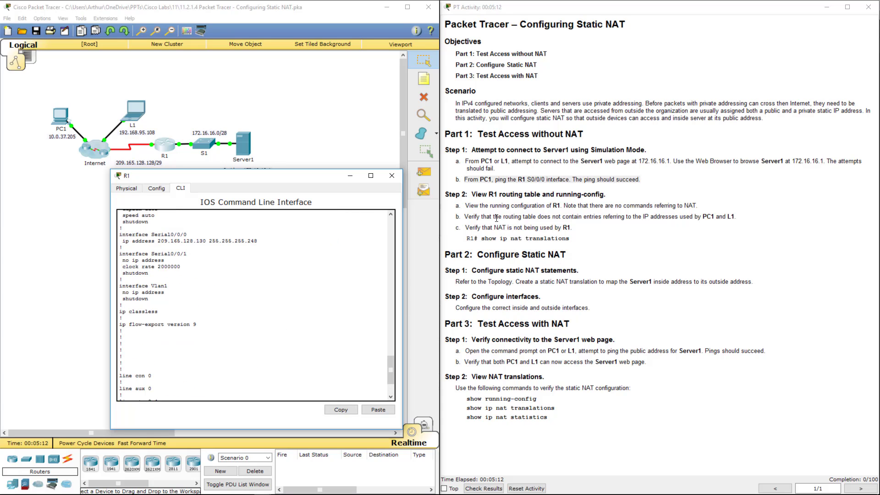
left_click_drag(494, 205, 531, 206)
left_click_drag(661, 198, 699, 206)
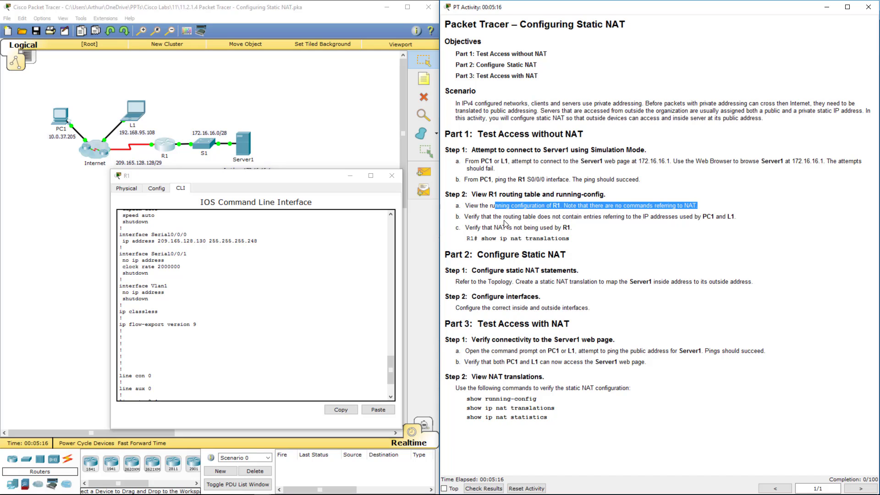
left_click(620, 217)
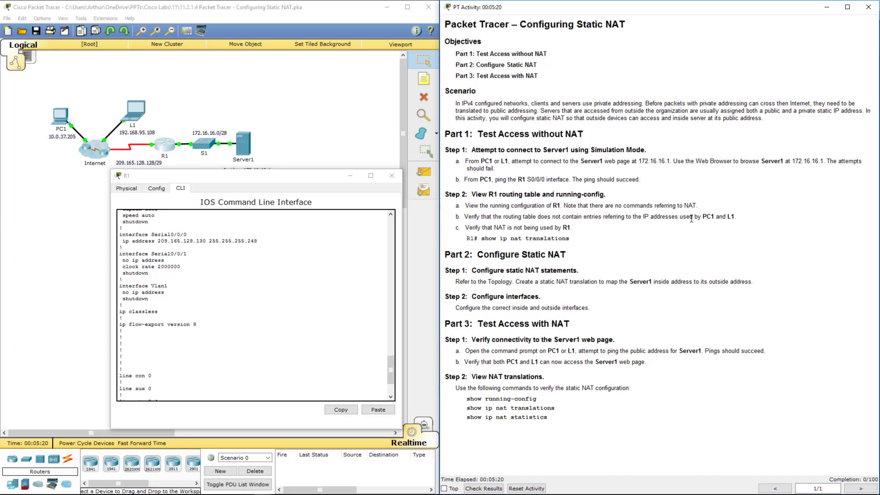
left_click(185, 392)
scroll(185, 380, "down", 3)
key("Return")
key("Return")
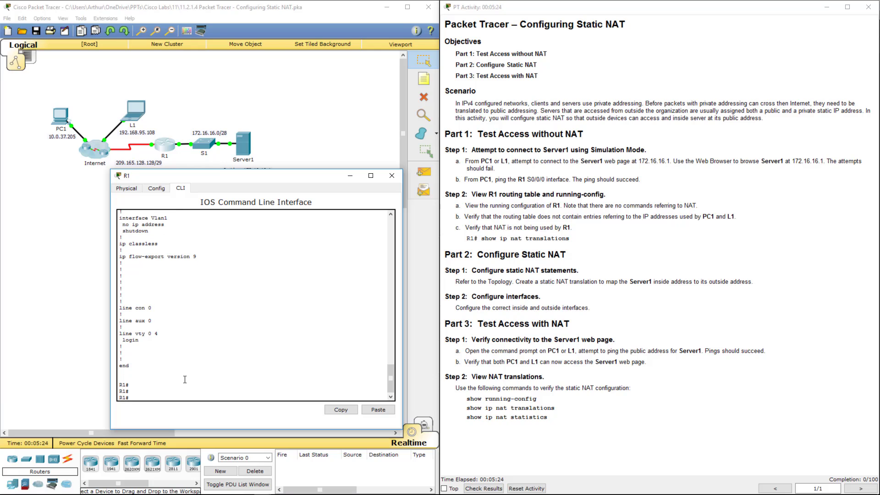
Step: Display R1's routing table with show ip route
type("show ip routew")
key("Return")
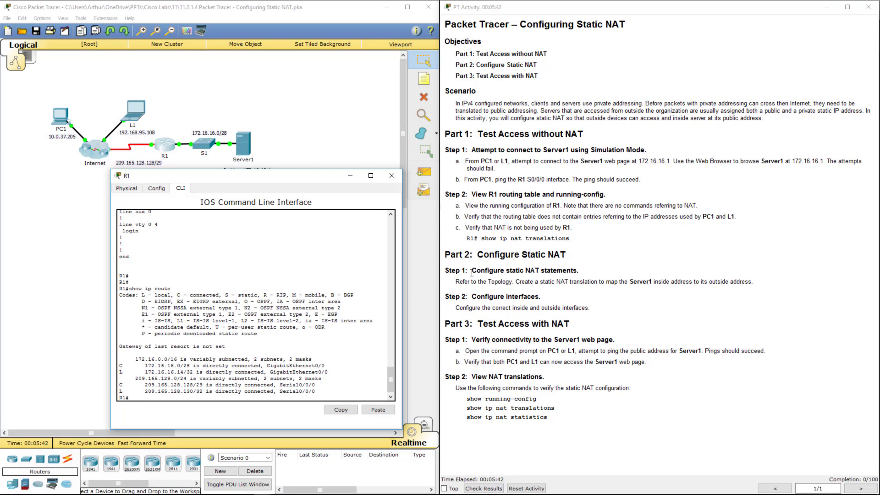
key("Return")
key("Return")
Step: List R1's NAT translations with show ip nat translations, which returns no entries
type("show ip net")
key("BackSpace")
key("BackSpace")
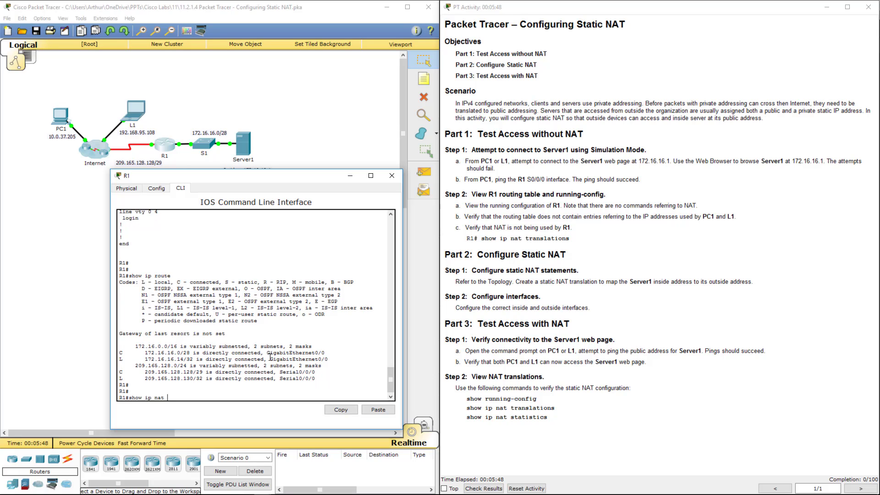
type("tra")
key("Tab")
key("Return")
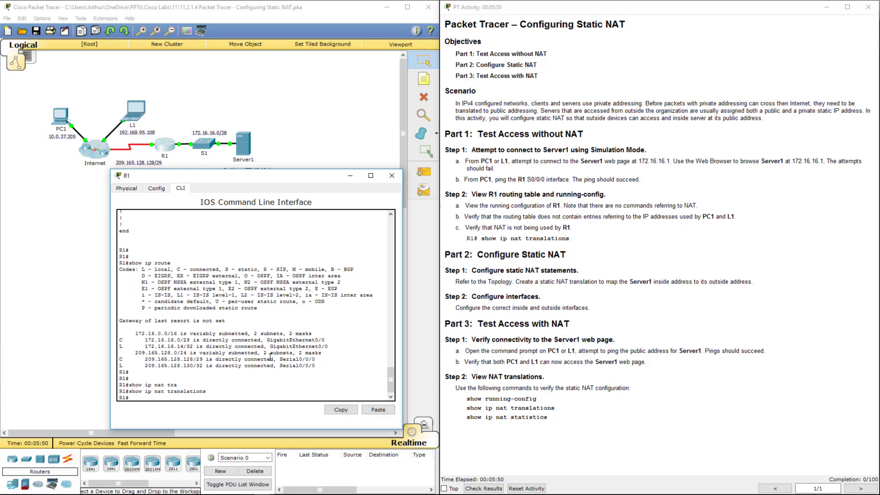
left_click(471, 226)
Step: Enter global configuration mode on R1 with conf t
left_click_drag(465, 205, 571, 242)
left_click(593, 258)
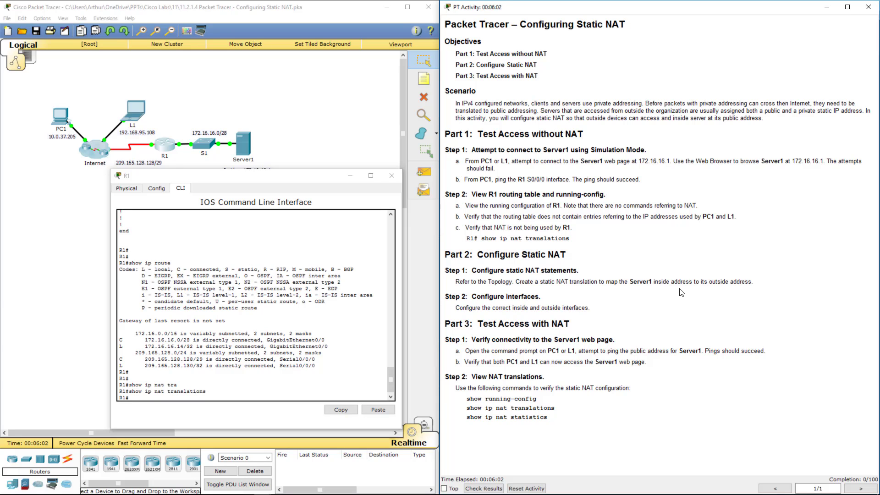
left_click_drag(285, 176, 260, 200)
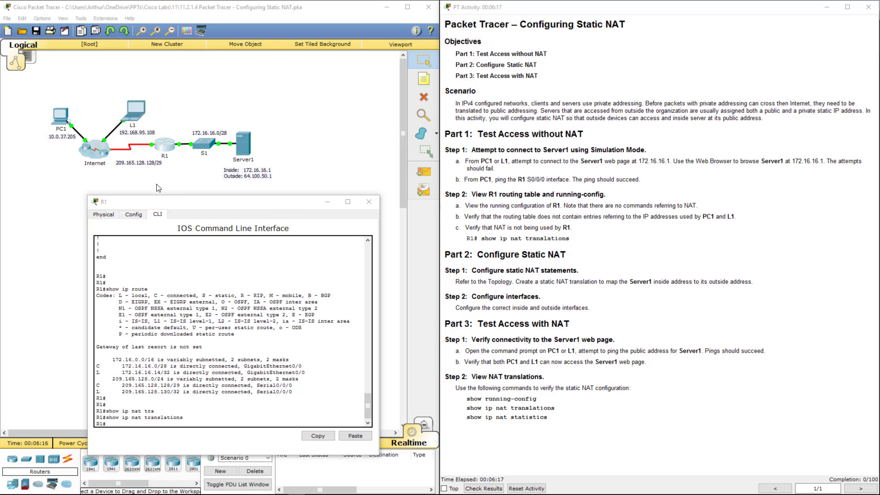
left_click_drag(210, 212, 279, 208)
key("Return")
key("Return")
key("Return")
key("Return")
key("Return")
key("Return")
key("Return")
key("Return")
key("Return")
key("Return")
key("Return")
key("Return")
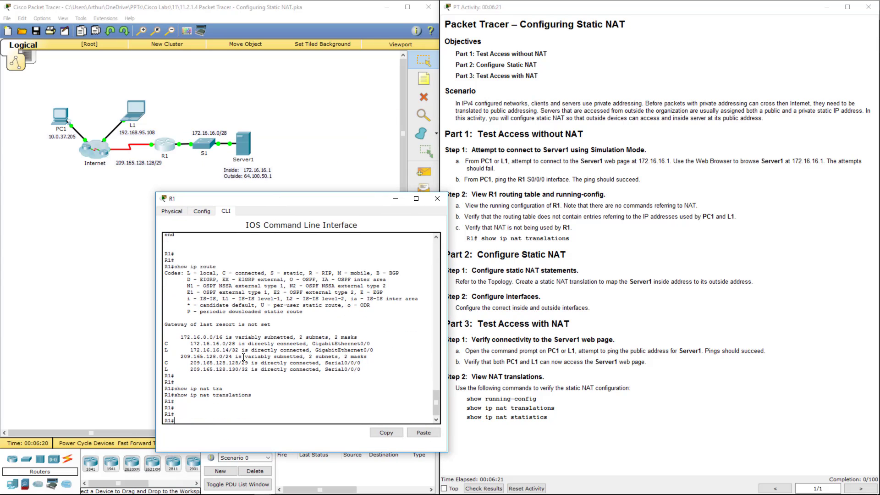
key("Return")
key("Return")
key("Return")
key("Return")
key("Return")
key("Return")
key("Return")
key("Return")
key("Return")
key("Return")
key("Return")
key("Return")
key("Return")
key("Return")
key("Return")
key("Return")
key("Return")
type("cnof")
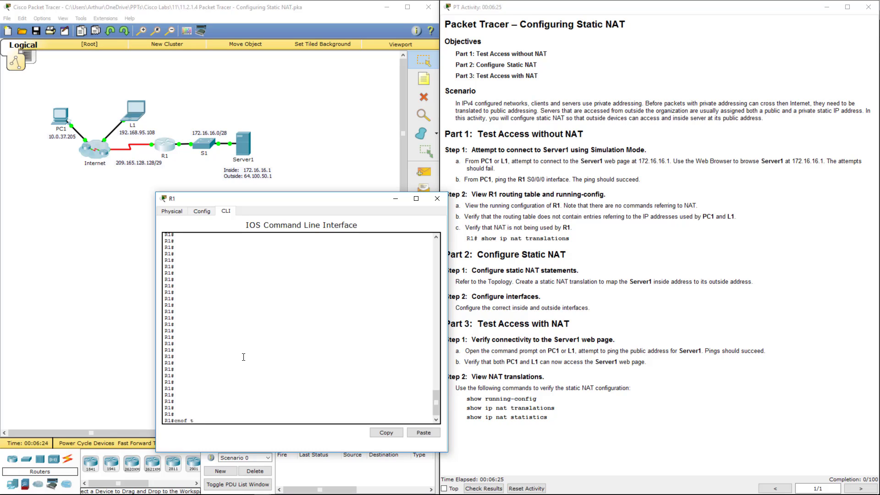
type(" t")
key("Return")
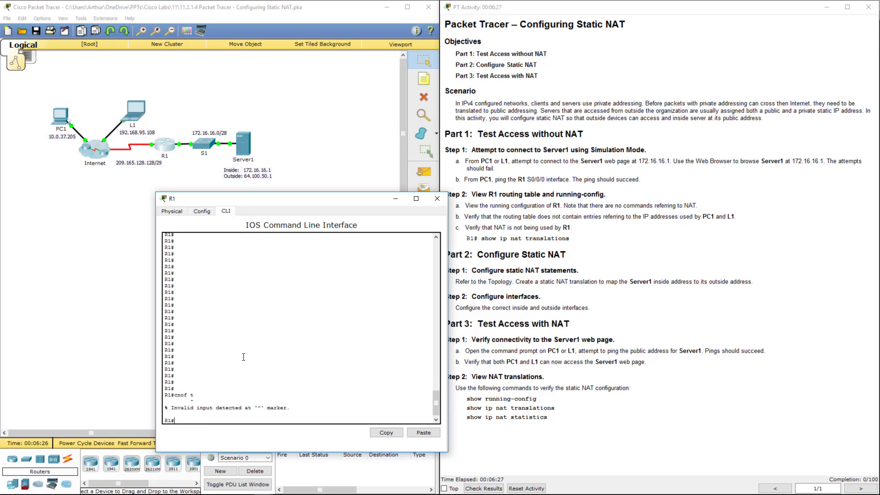
type("conf t")
key("Return")
key("Return")
key("Return")
key("Return")
Step: Build the command ip nat inside source static on R1 using keyword completion
type("ip net ins")
key("Tab")
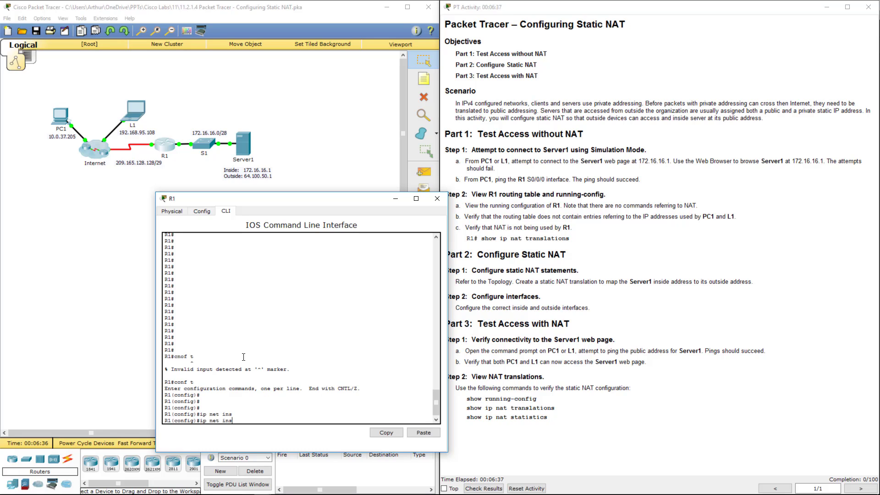
key("Tab")
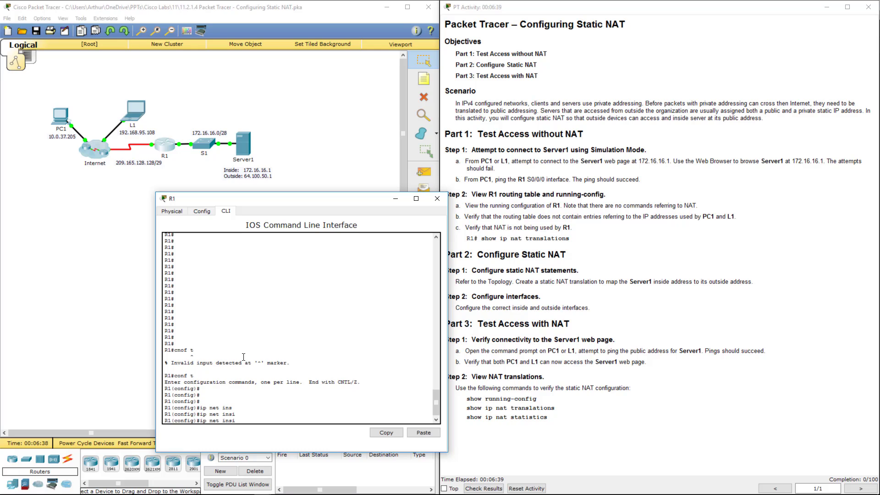
key("BackSpace")
key("BackSpace")
key("BackSpace")
key("BackSpace")
key("BackSpace")
key("BackSpace")
key("BackSpace")
key("BackSpace")
key("BackSpace")
key("BackSpace")
type("ip nat in")
key("Tab")
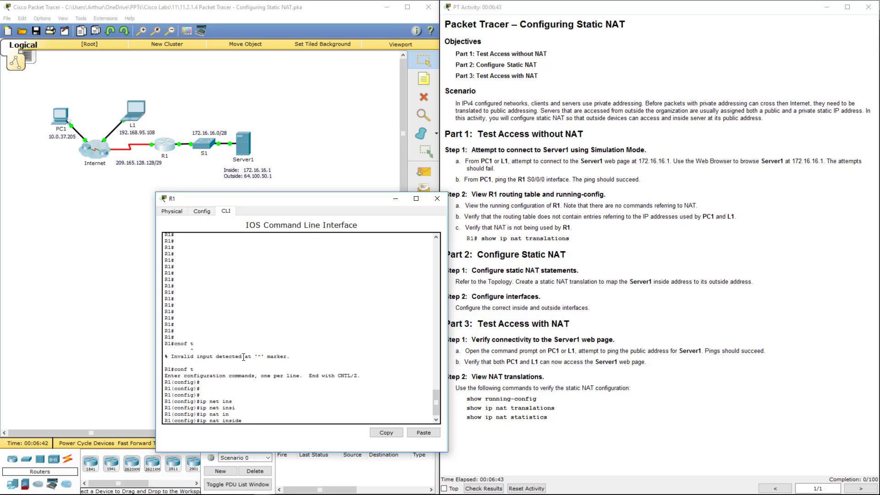
type("sour")
key("Tab")
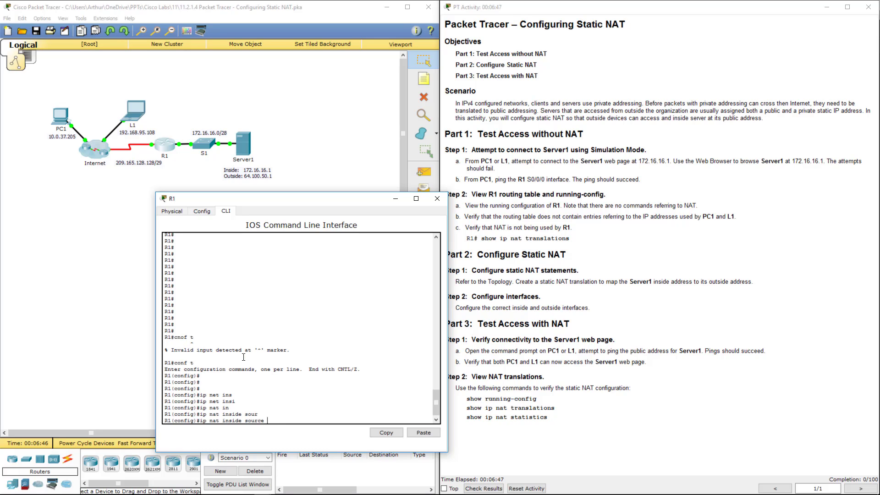
type("stat")
key("Tab")
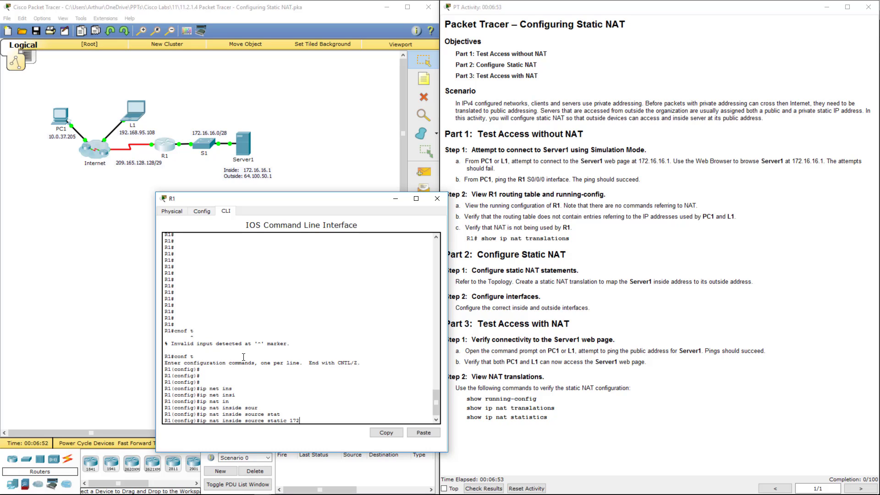
Step: Finish the mapping with 172.16.16.1 64.100.50.1 and run it
type("172.16.16.1 64.100.50.1")
double_click(249, 420)
double_click(277, 420)
left_click(369, 419)
key("Return")
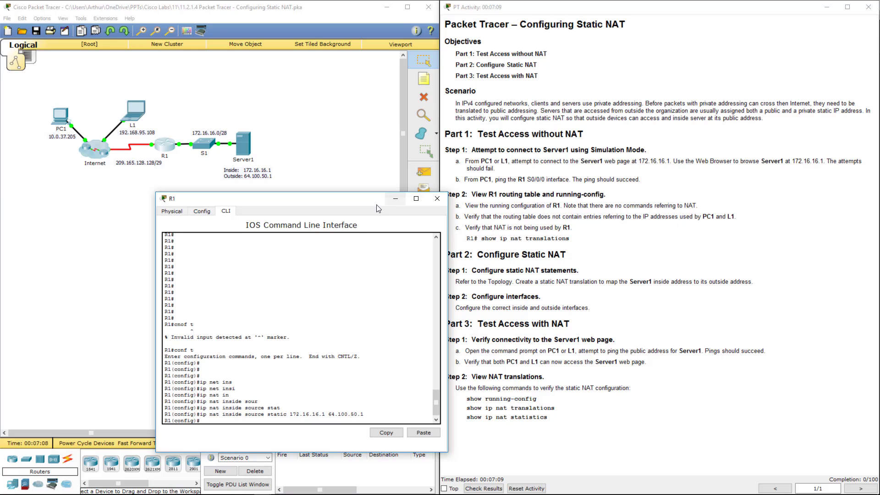
left_click_drag(376, 204, 344, 205)
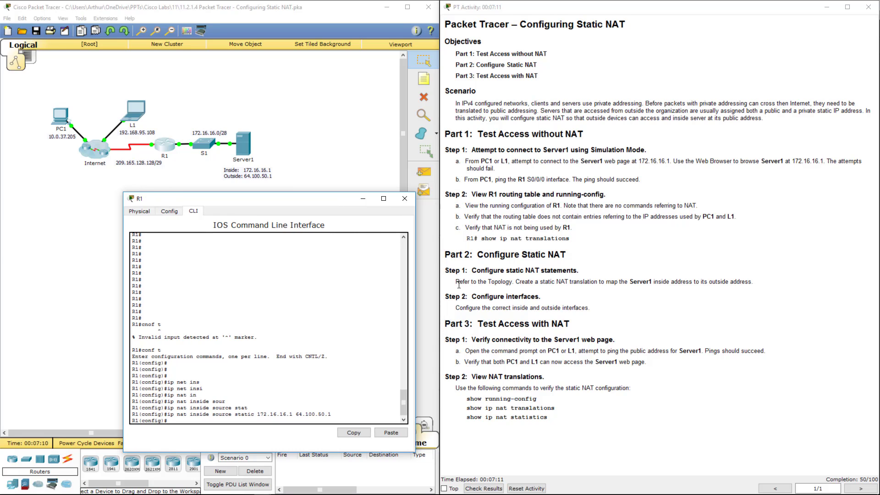
left_click_drag(471, 282, 772, 282)
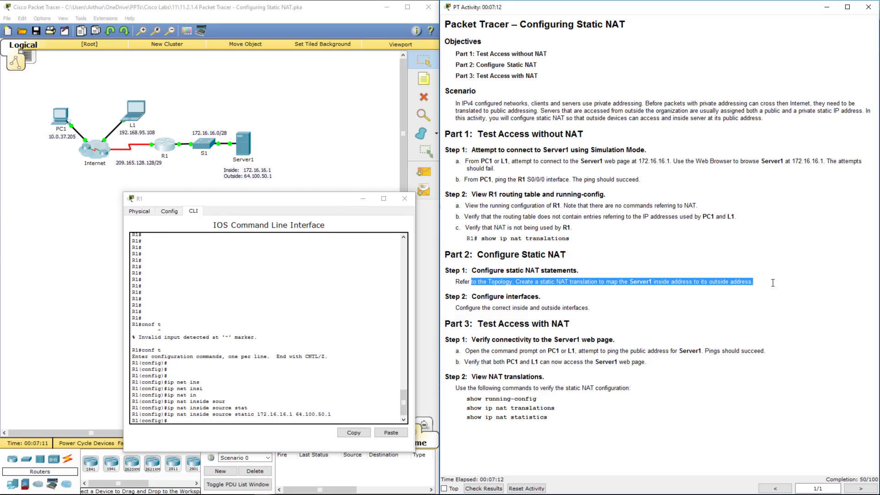
left_click(367, 362)
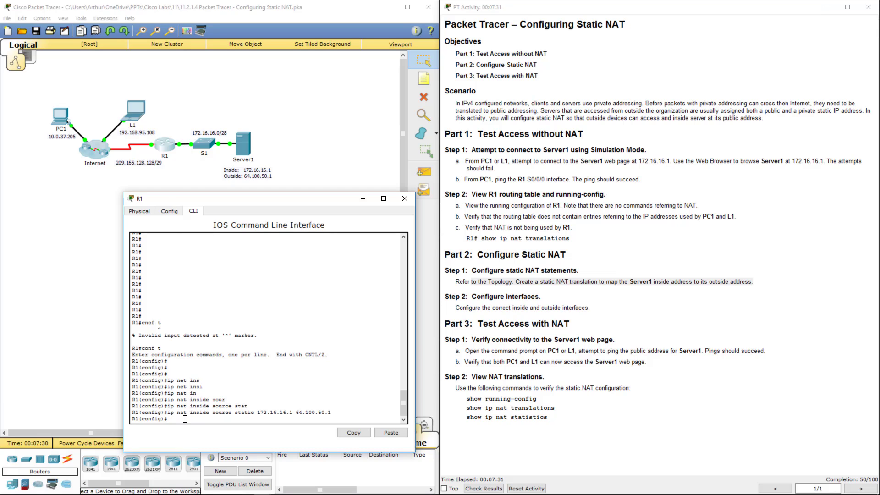
Step: Set R1's interface s0/0/0 as the NAT outside interface
type("nt s0/0/0")
key("Return")
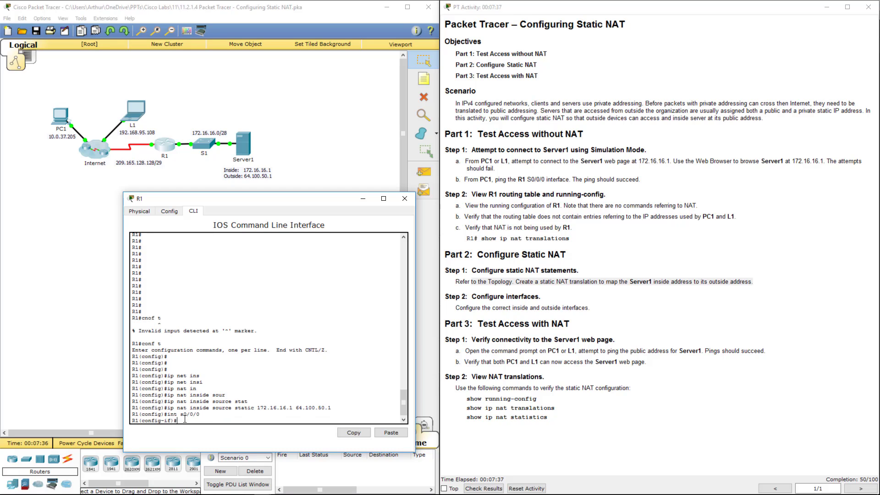
type("ip nat out")
key("Return")
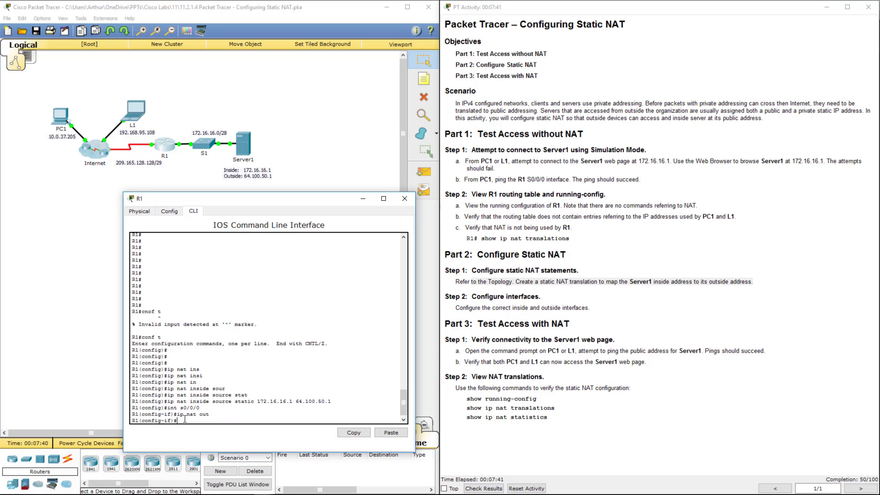
type("exit")
key("Return")
key("Return")
key("Return")
key("Return")
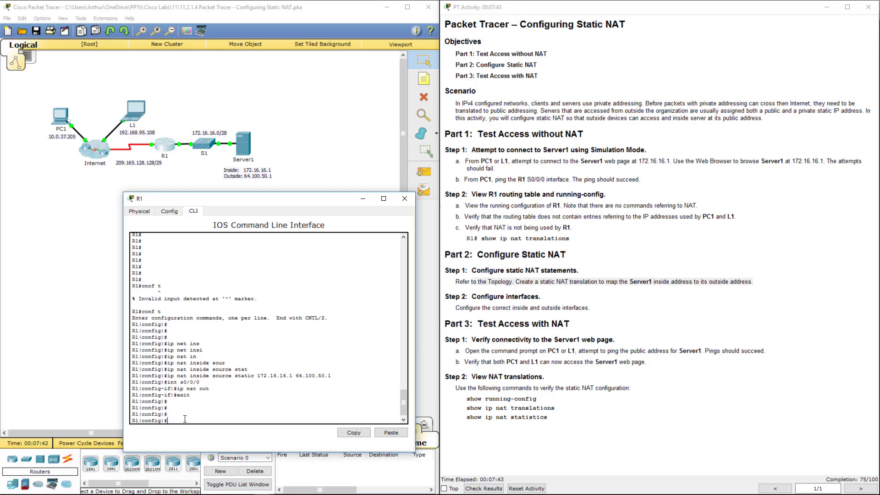
Step: Set R1's interface g0/0 as the NAT inside interface
type("int g0/0")
key("Return")
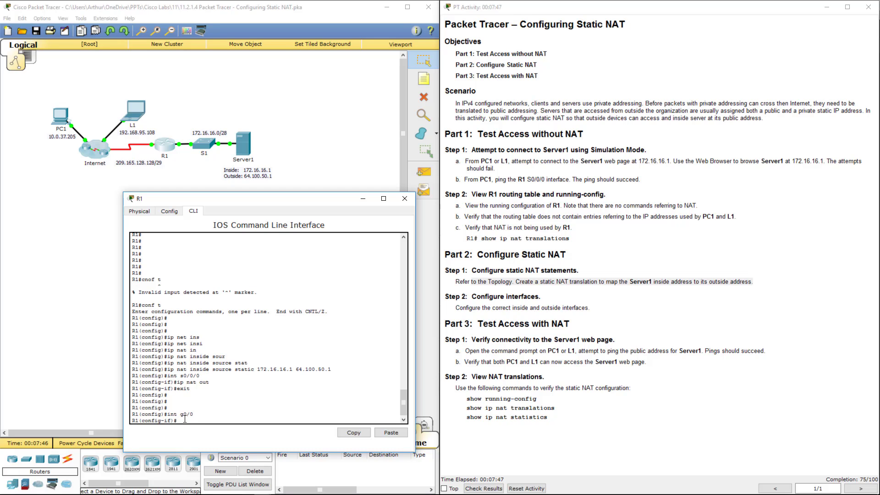
type("ip nat ins")
key("Tab")
key("Return")
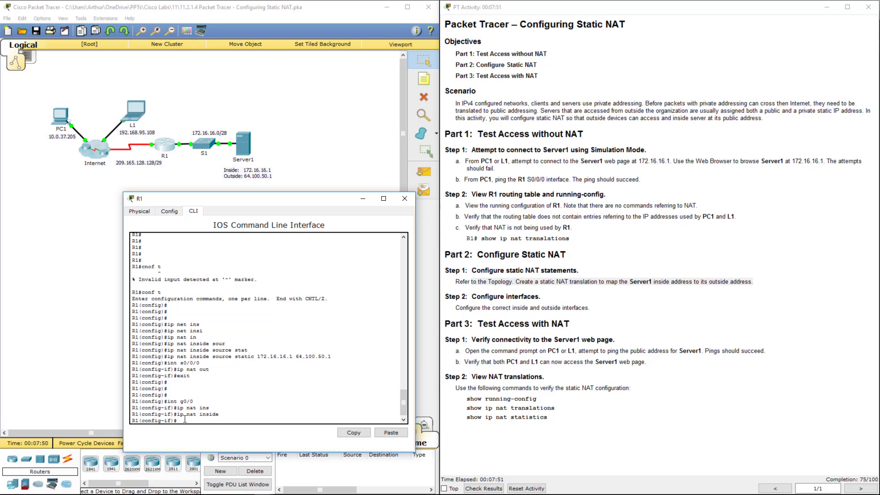
left_click_drag(467, 308, 646, 302)
key("alt+Tab")
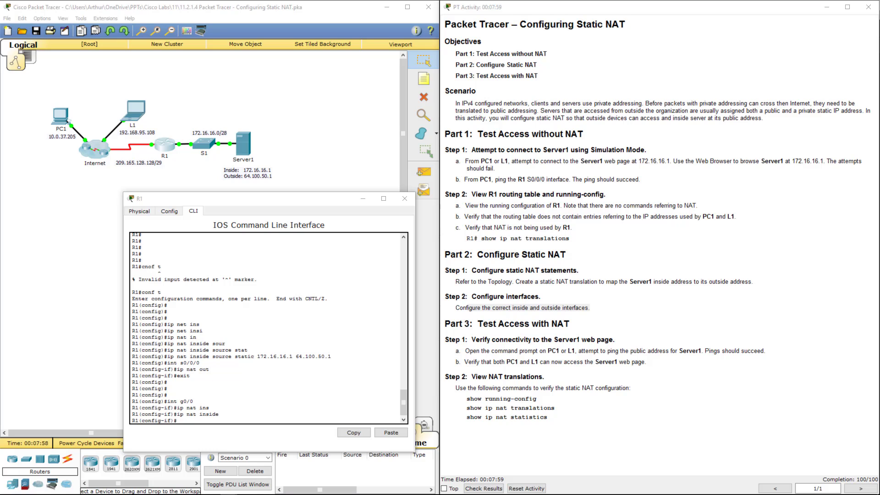
Step: Load Server1's page in PC1's web browser, pasting the server address from the instructions
left_click(404, 198)
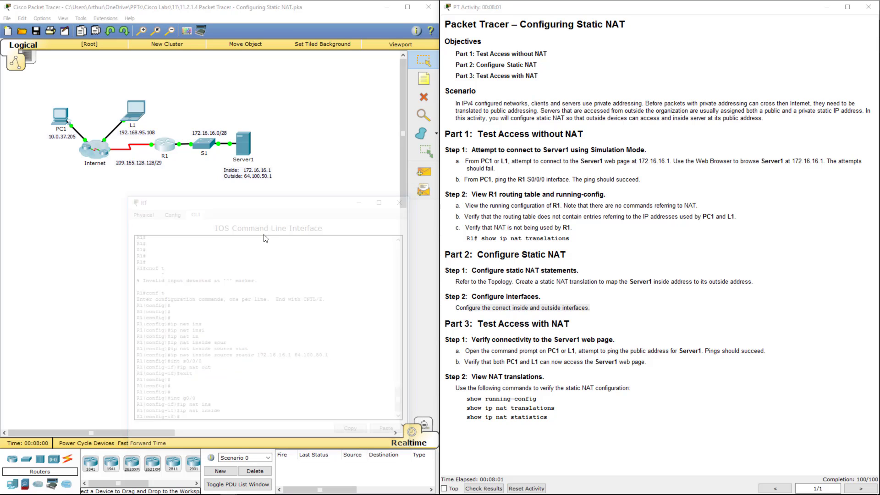
left_click(62, 127)
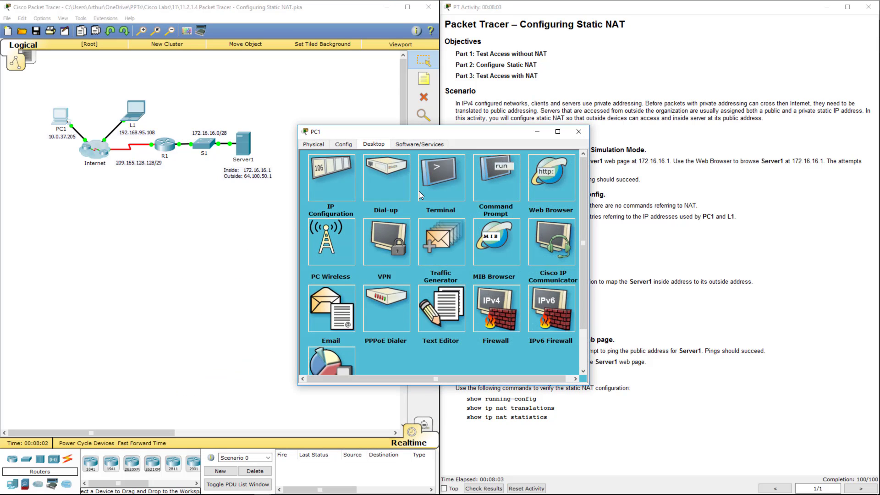
left_click(504, 181)
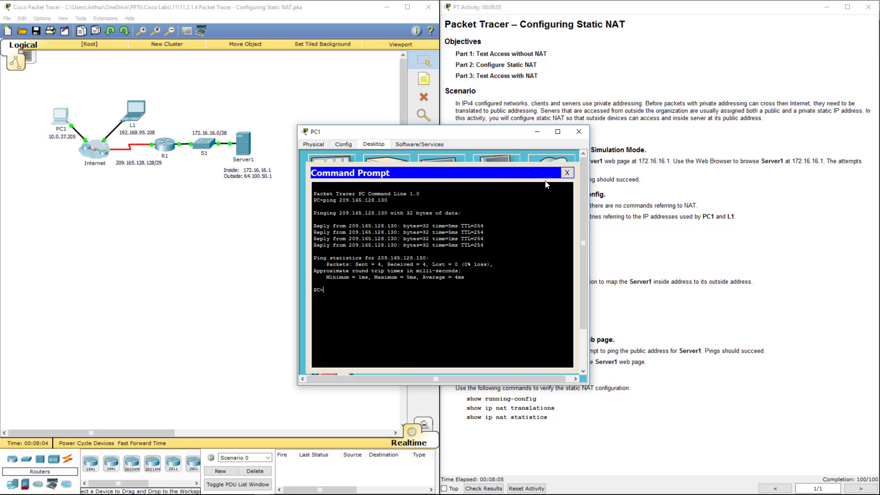
left_click(569, 174)
left_click(552, 171)
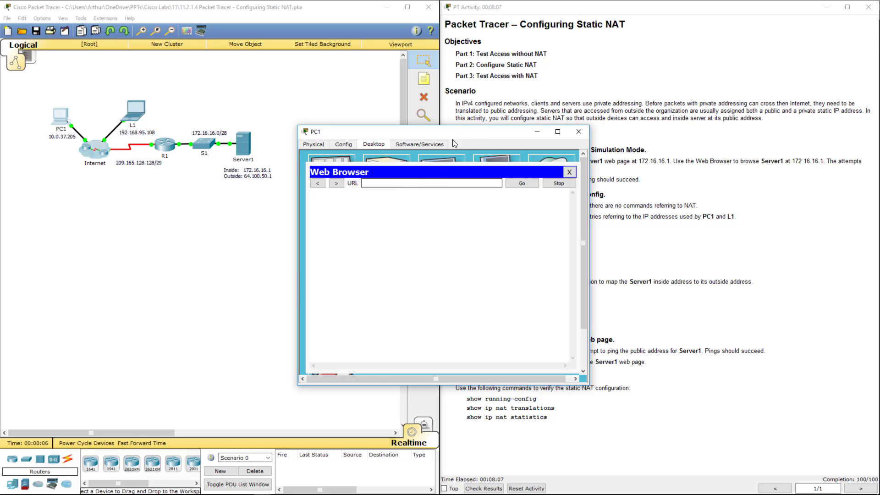
left_click_drag(464, 137, 248, 159)
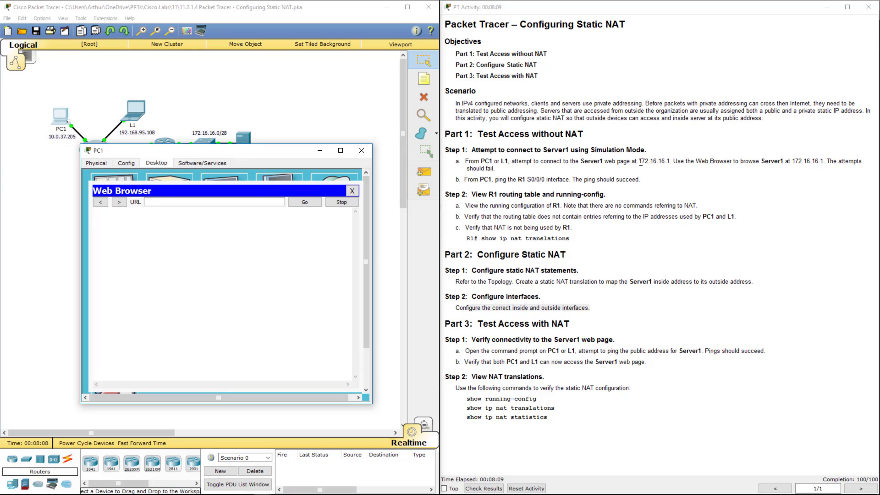
left_click_drag(639, 161, 670, 160)
key("ctrl+c")
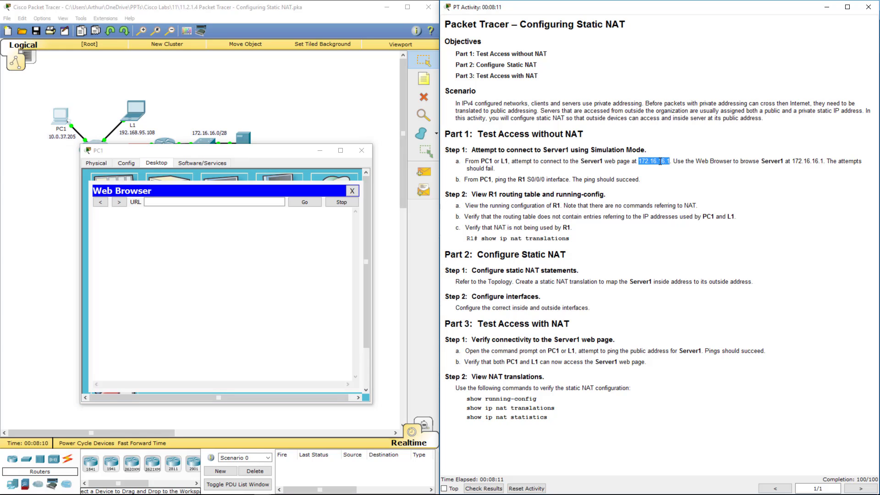
left_click(161, 202)
key("ctrl+v")
key("Return")
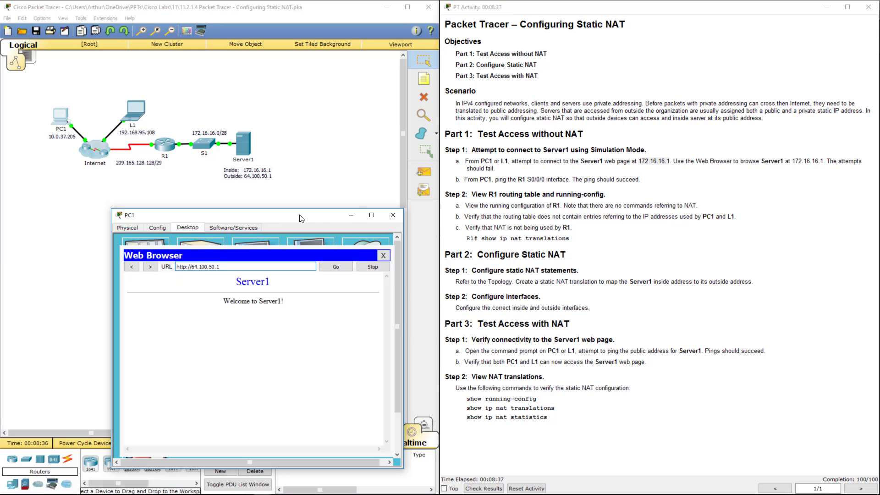
left_click(392, 215)
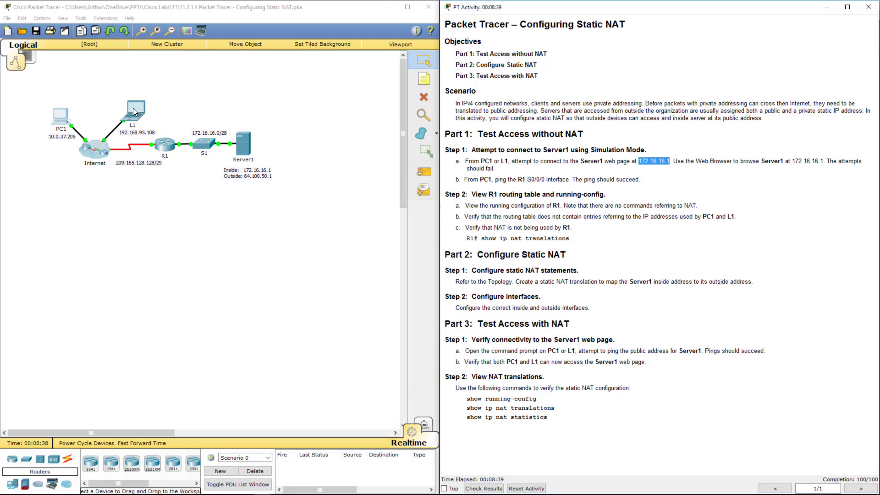
left_click(133, 107)
left_click(374, 144)
left_click(536, 200)
left_click(382, 183)
type("http://64.100.50.1")
key("Return")
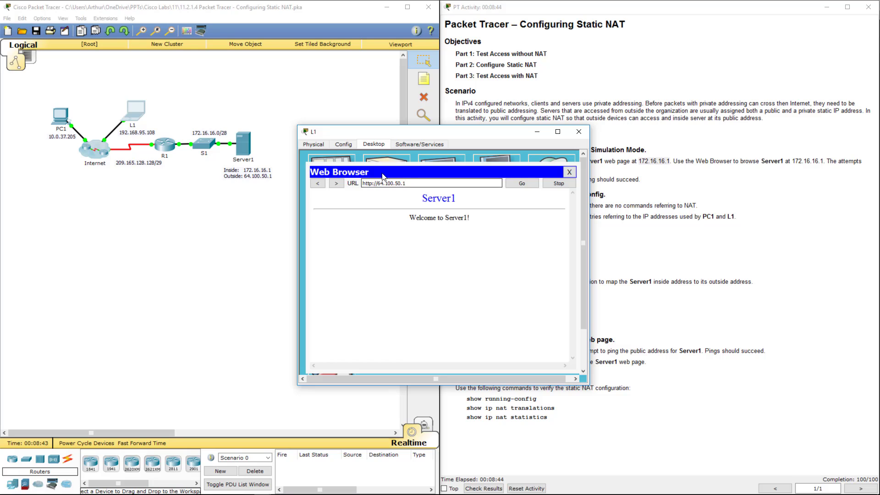
left_click(578, 132)
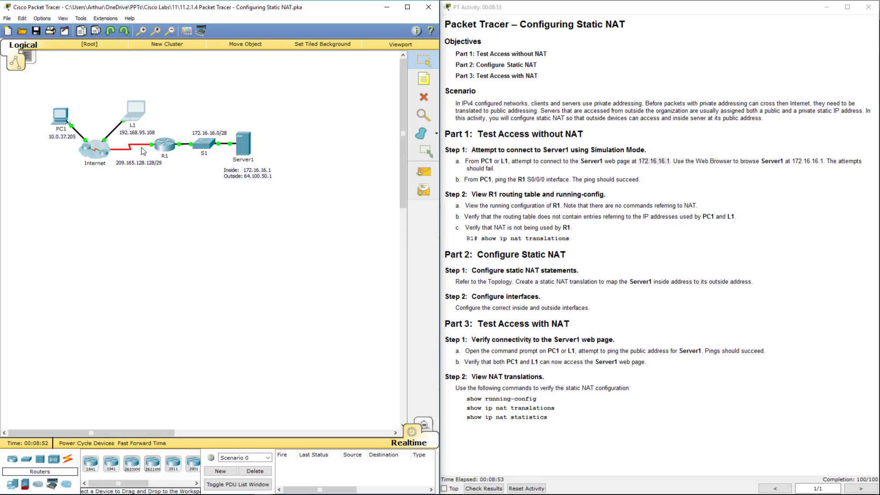
left_click(168, 142)
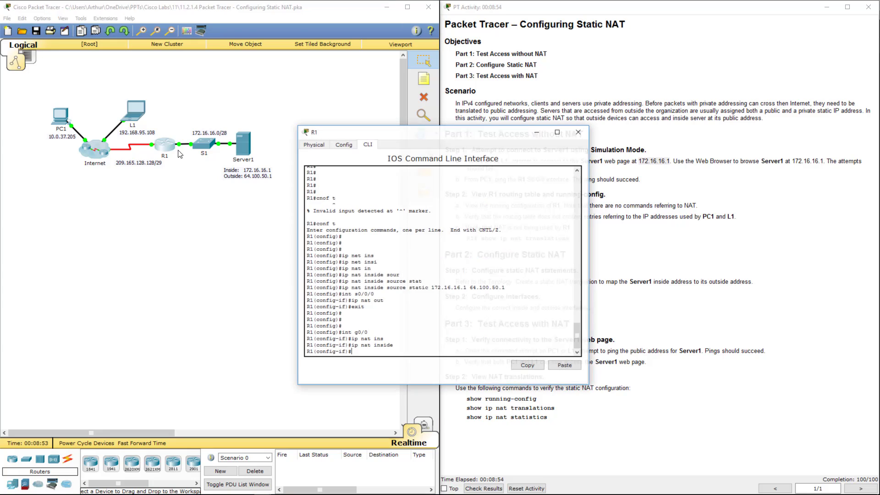
left_click_drag(349, 289, 396, 287)
left_click(385, 288)
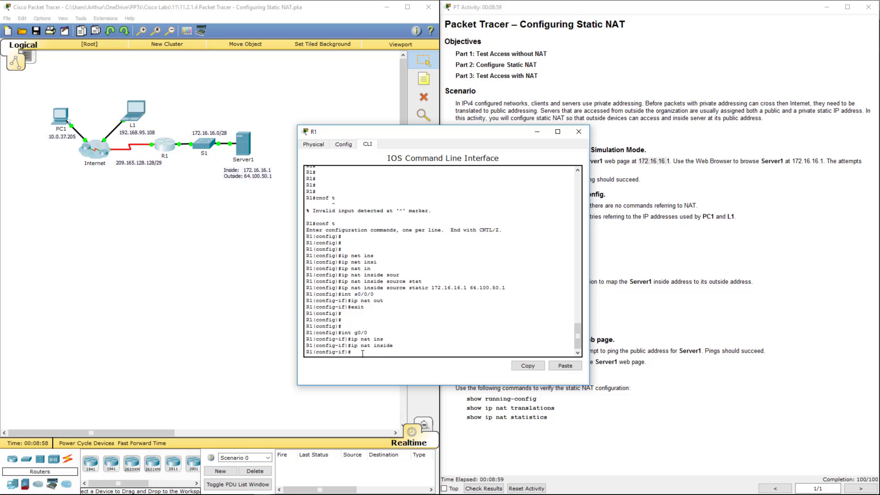
type("exit")
key("Return")
key("Return")
key("Return")
key("Return")
key("Return")
key("Return")
key("Return")
key("Return")
key("Return")
key("Return")
key("Return")
key("Return")
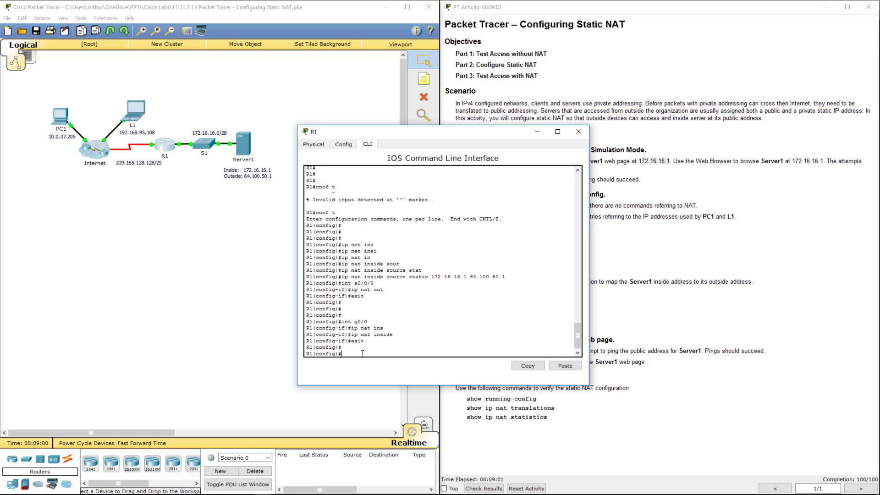
key("Return")
key("Return")
key("Return")
key("Return")
key("Return")
key("Return")
key("Return")
key("Return")
key("Return")
key("Return")
key("Return")
key("Return")
key("Return")
key("Return")
type("ip nat ins")
key("Tab")
type("?")
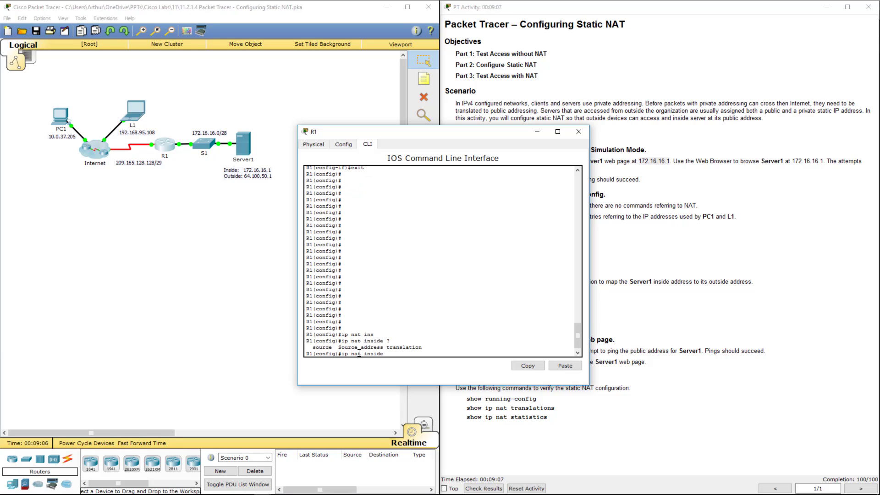
double_click(320, 348)
left_click_drag(339, 347, 430, 347)
left_click(401, 355)
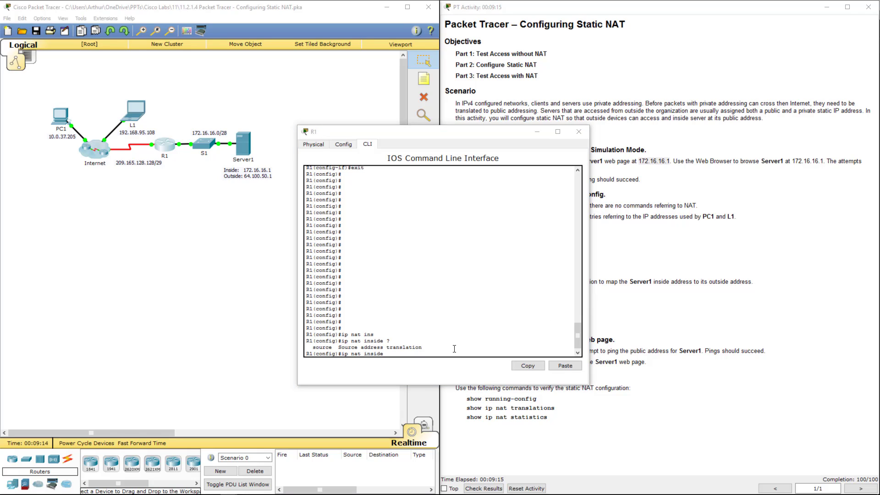
left_click(405, 354)
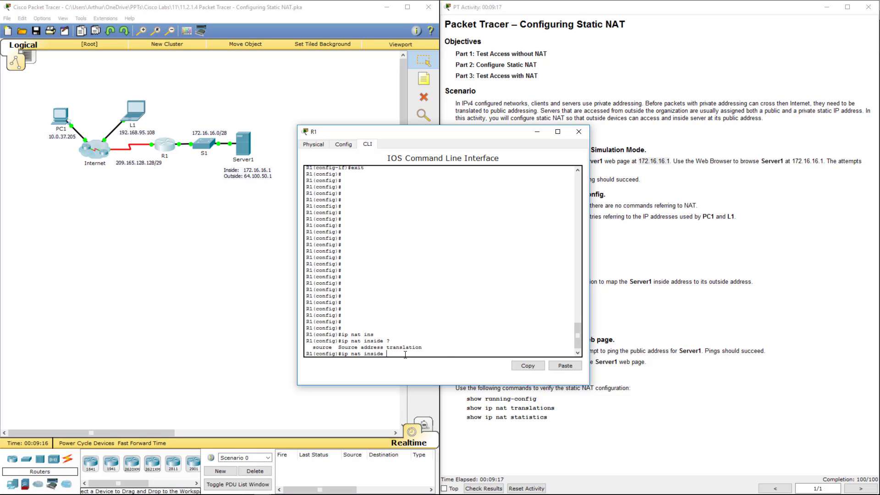
type("s")
key("Tab")
type("?")
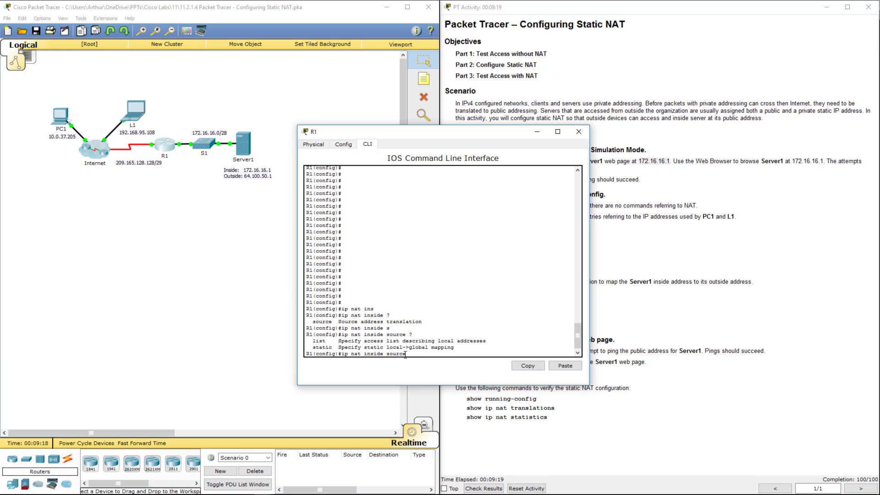
double_click(319, 347)
double_click(319, 341)
double_click(322, 347)
left_click(578, 132)
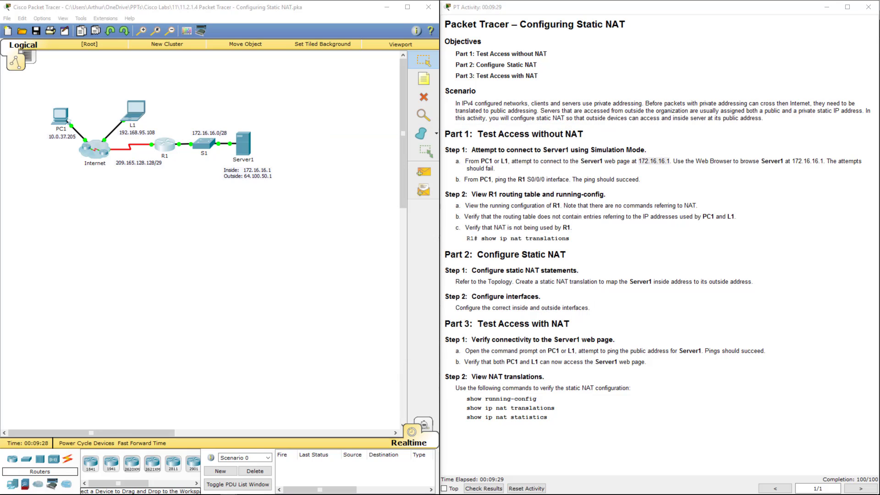